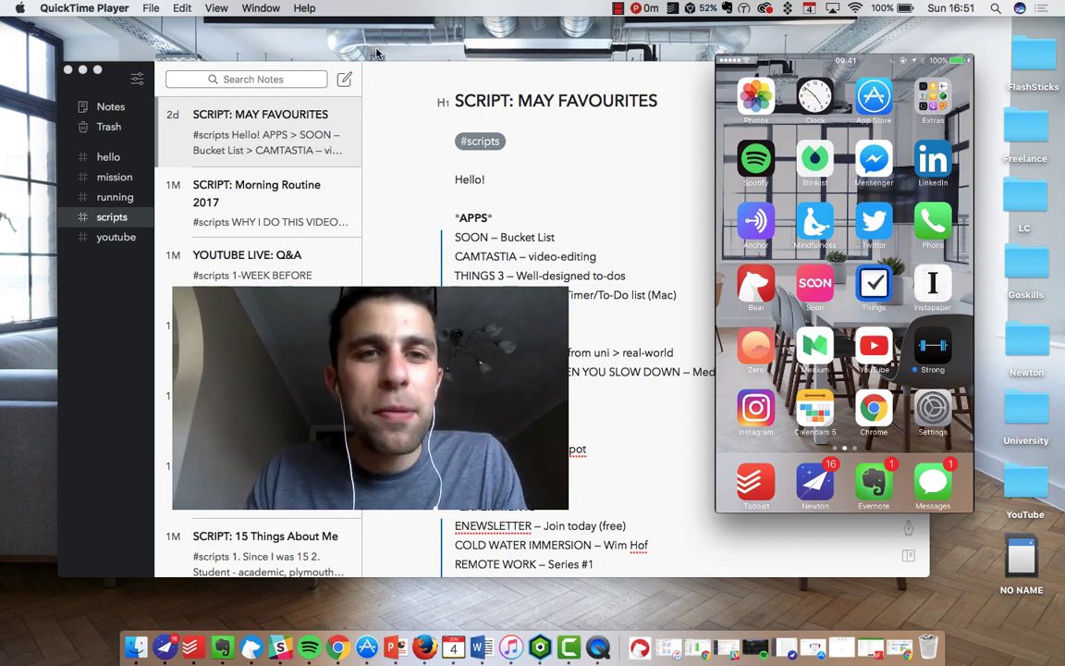
Step: Insert a new sketch into the #hello note on the iPhone to open a blank canvas
mouse_move(851, 263)
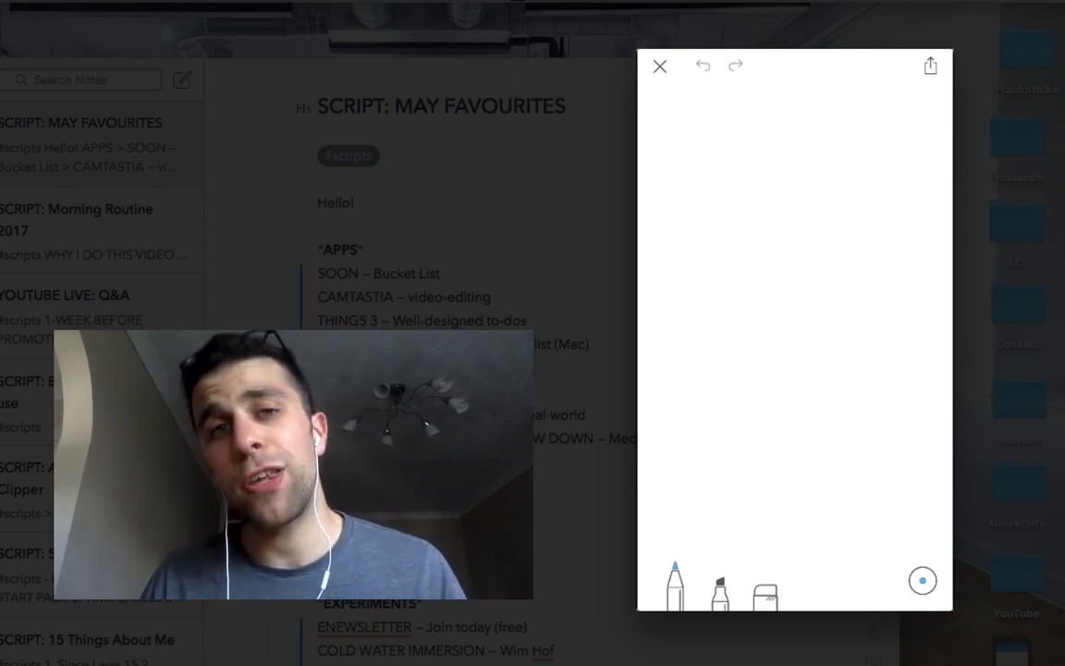
Step: Draw a green triangular roof with the marker at medium stroke width
left_click(720, 587)
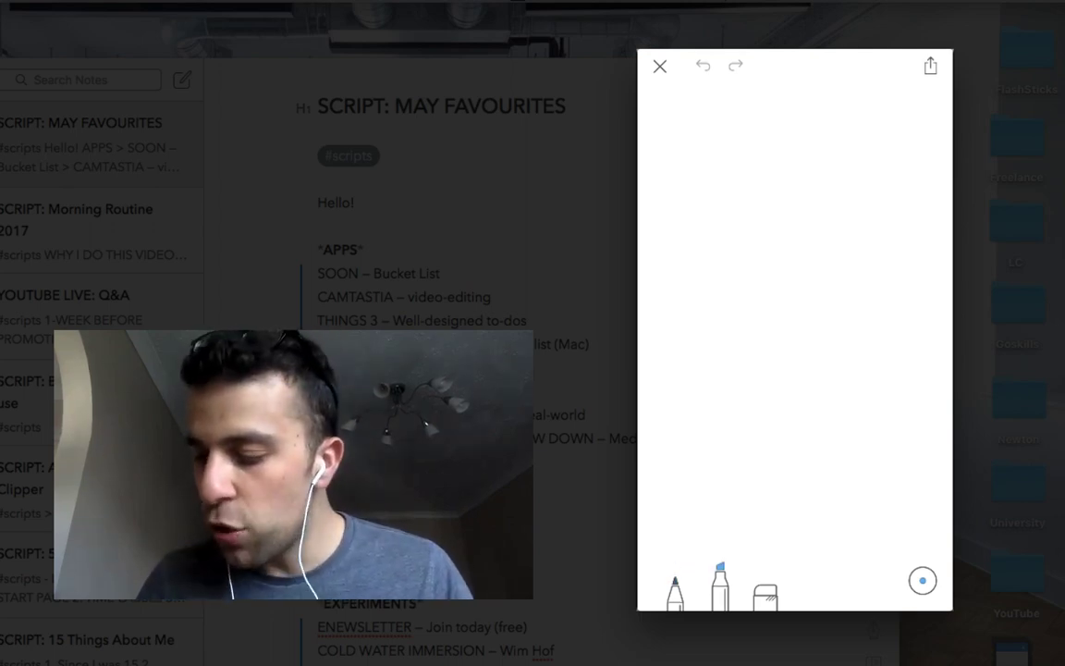
left_click(922, 579)
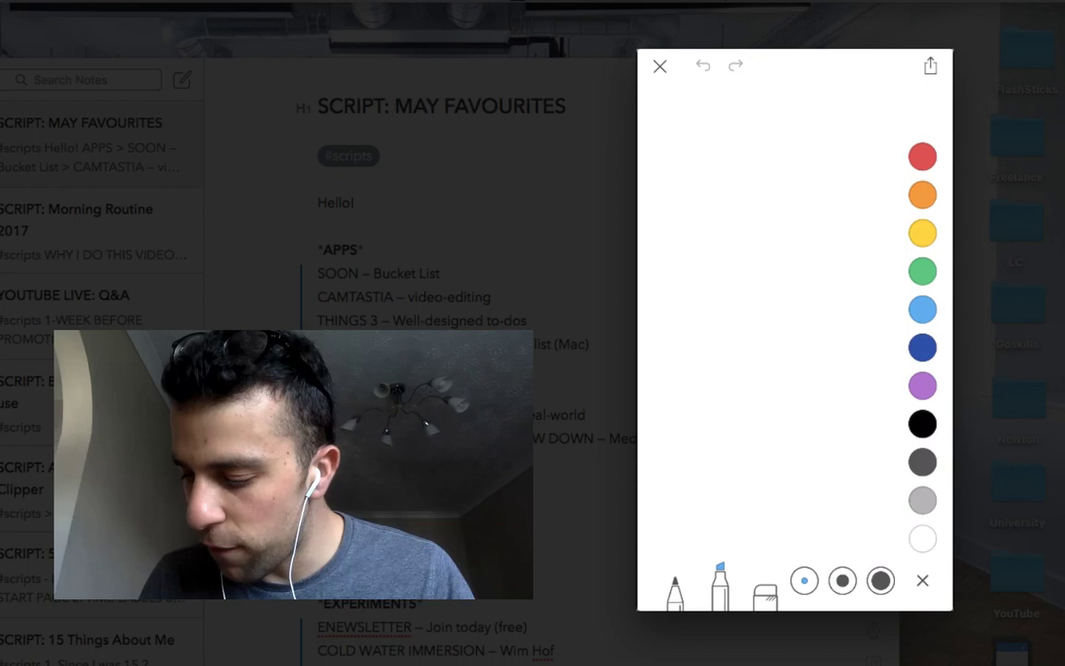
left_click(843, 580)
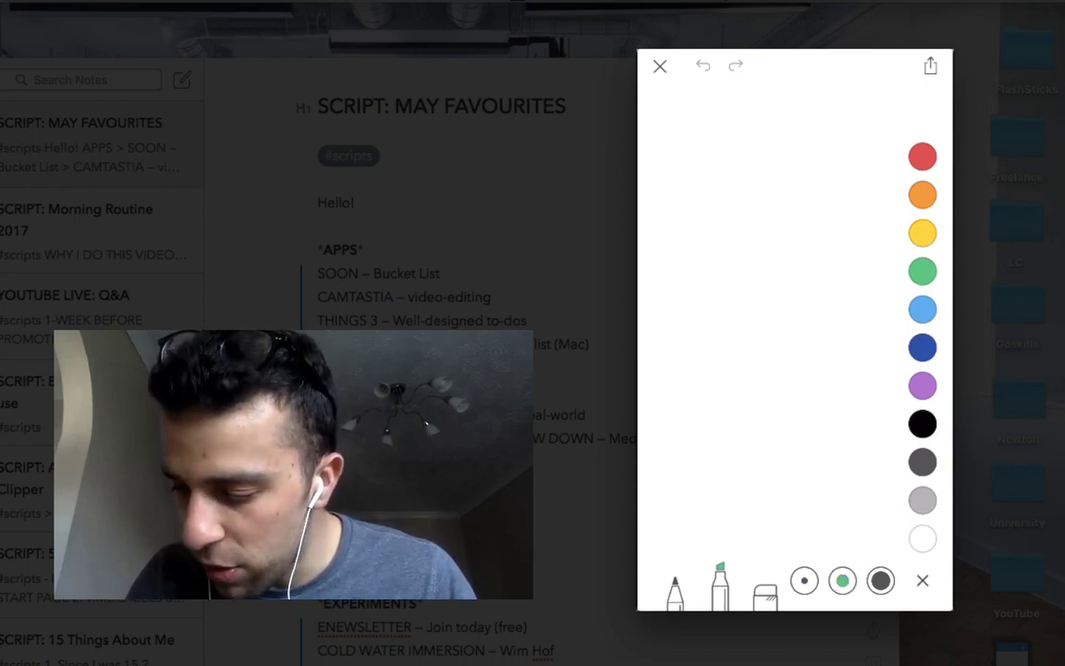
mouse_move(683, 287)
left_mouse_down()
mouse_move(780, 190)
mouse_move(879, 292)
left_mouse_up()
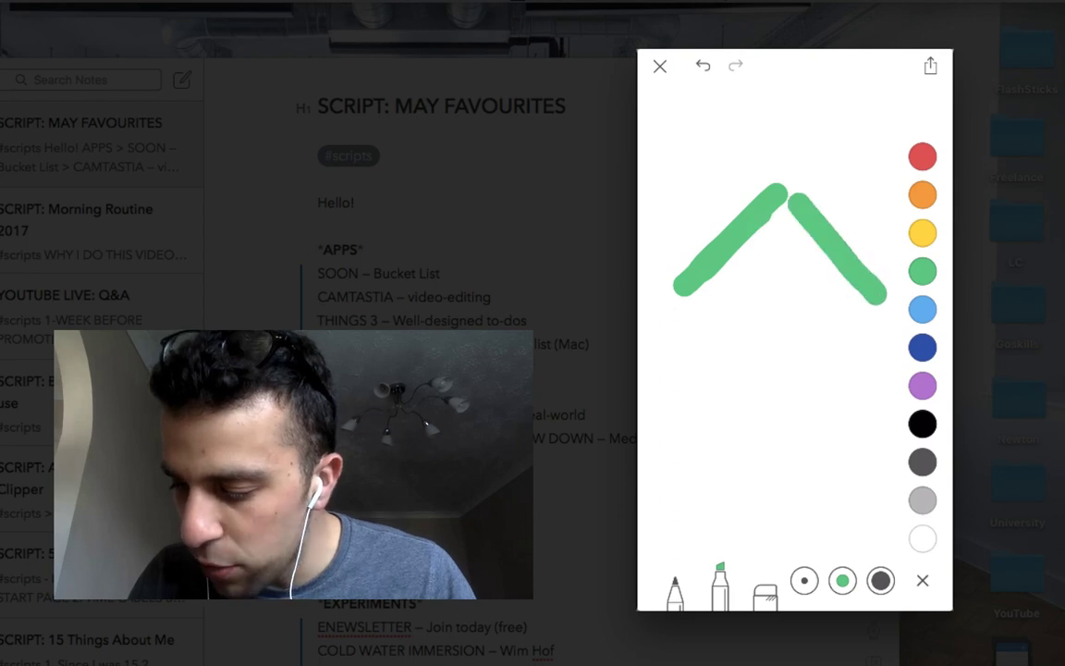
left_click_drag(695, 294, 878, 305)
mouse_move(703, 259)
left_mouse_down()
mouse_move(768, 213)
mouse_move(814, 227)
left_mouse_up()
Step: Add orange walls under the roof and a blue door, then collapse the colour palette
left_click(922, 194)
left_click_drag(740, 314, 849, 319)
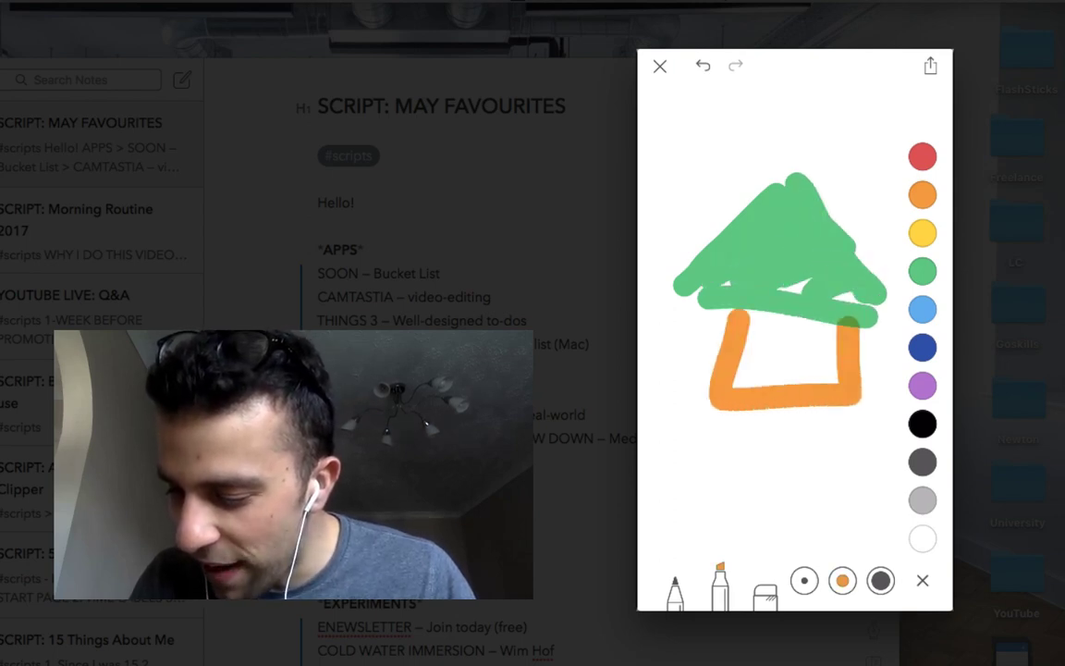
left_click_drag(772, 389, 802, 383)
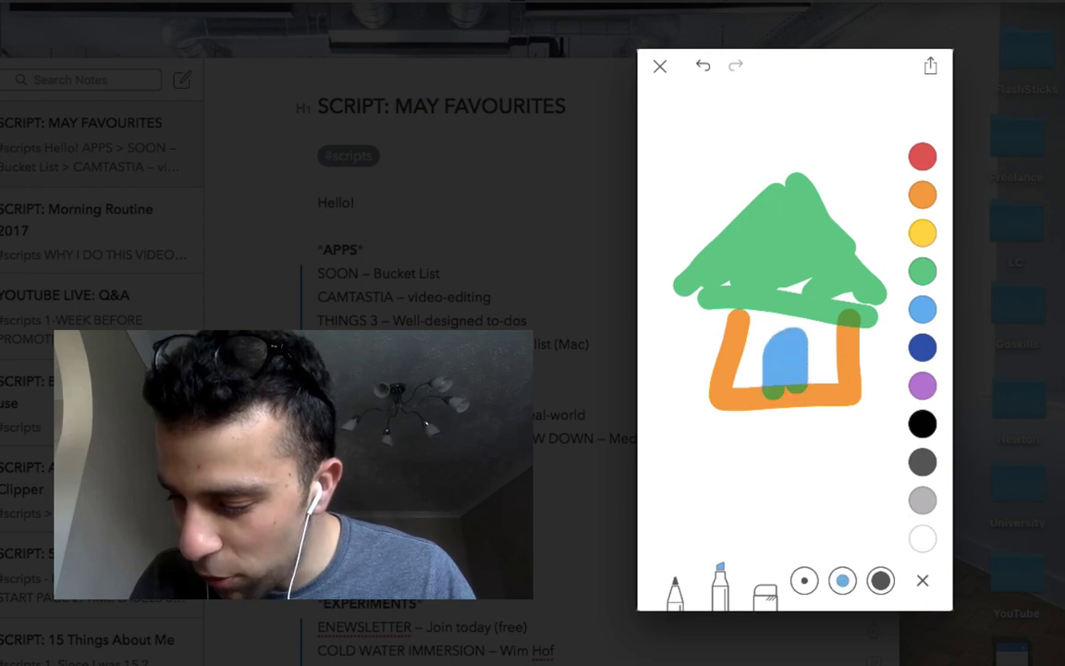
left_click(922, 580)
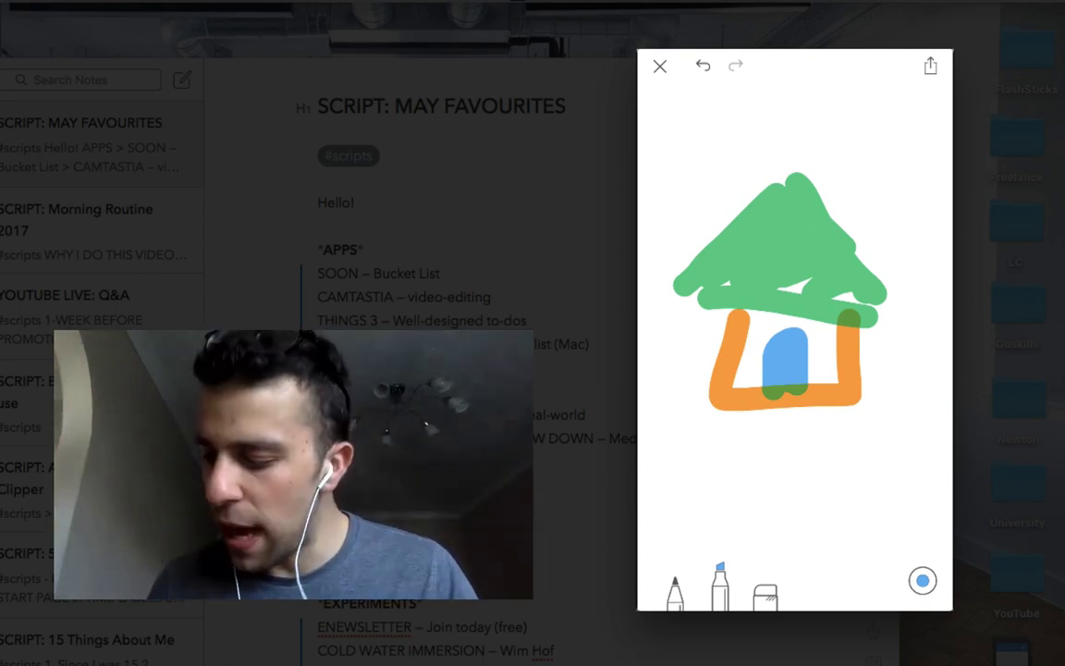
Step: Handwrite some words under the house with the thin pen, then switch to the eraser
left_click(675, 587)
mouse_move(711, 443)
left_mouse_down()
mouse_move(769, 488)
mouse_move(777, 462)
mouse_move(821, 449)
left_mouse_up()
left_click_drag(849, 436, 883, 451)
mouse_move(813, 504)
left_mouse_down()
mouse_move(851, 504)
mouse_move(712, 463)
mouse_move(878, 444)
mouse_move(712, 435)
left_mouse_up()
left_click(766, 587)
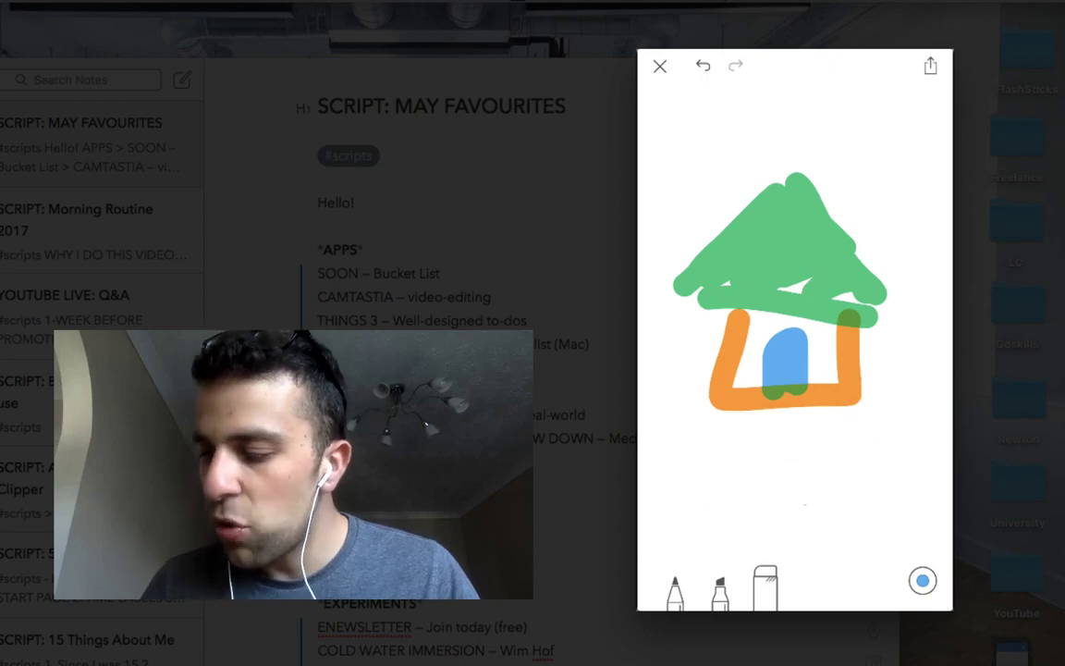
Step: Open the sketch's share options, cancel them, and close the sketch
left_click(931, 65)
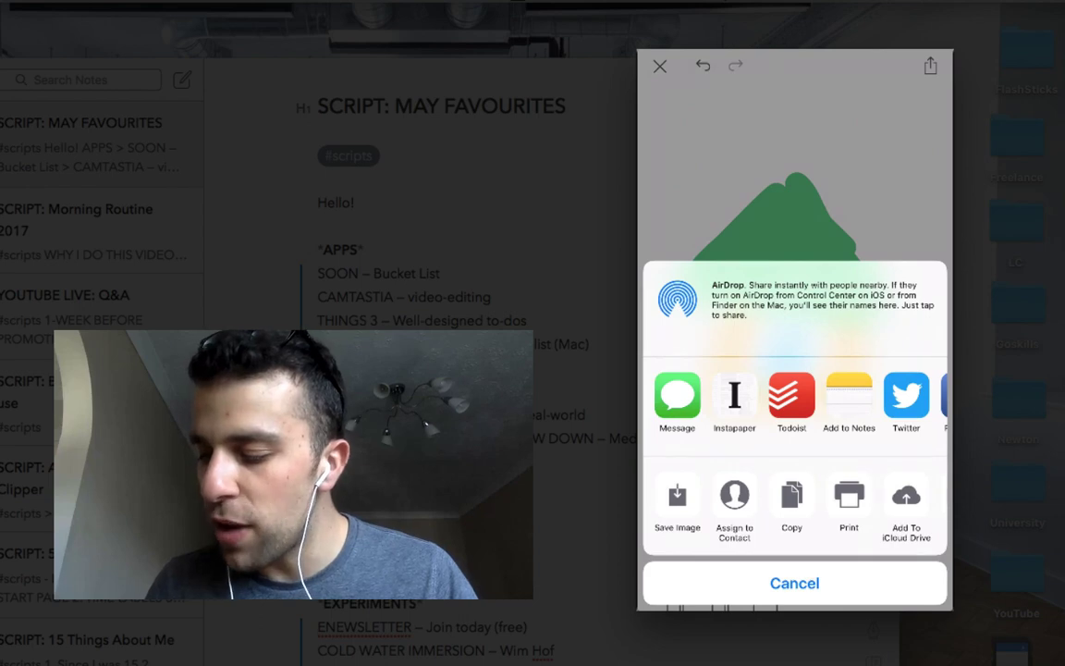
left_click(794, 583)
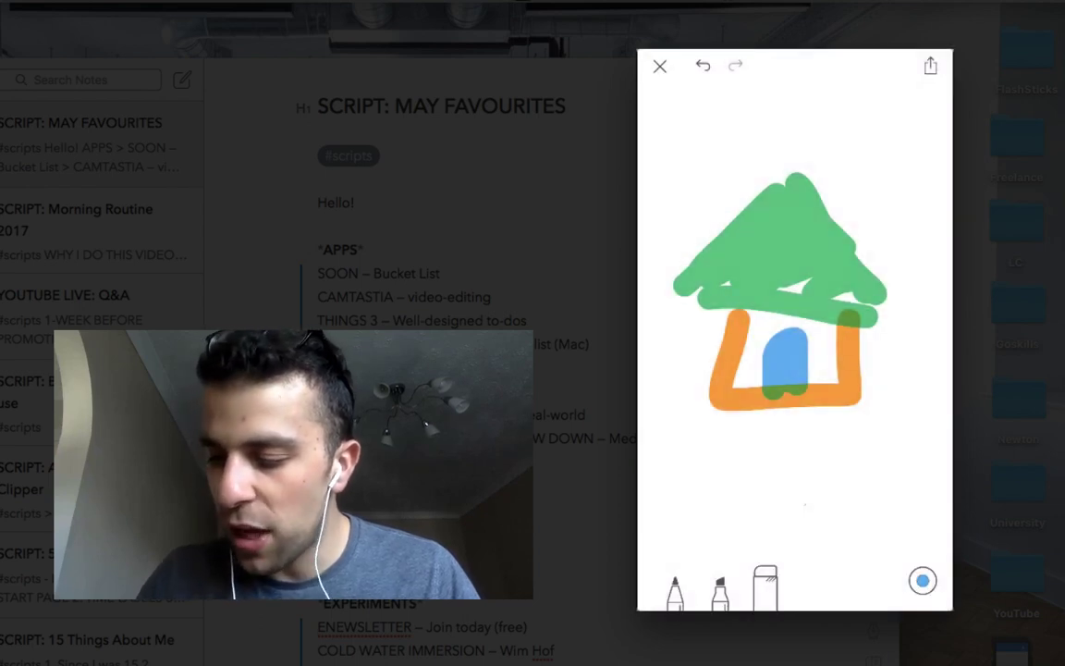
left_click(660, 65)
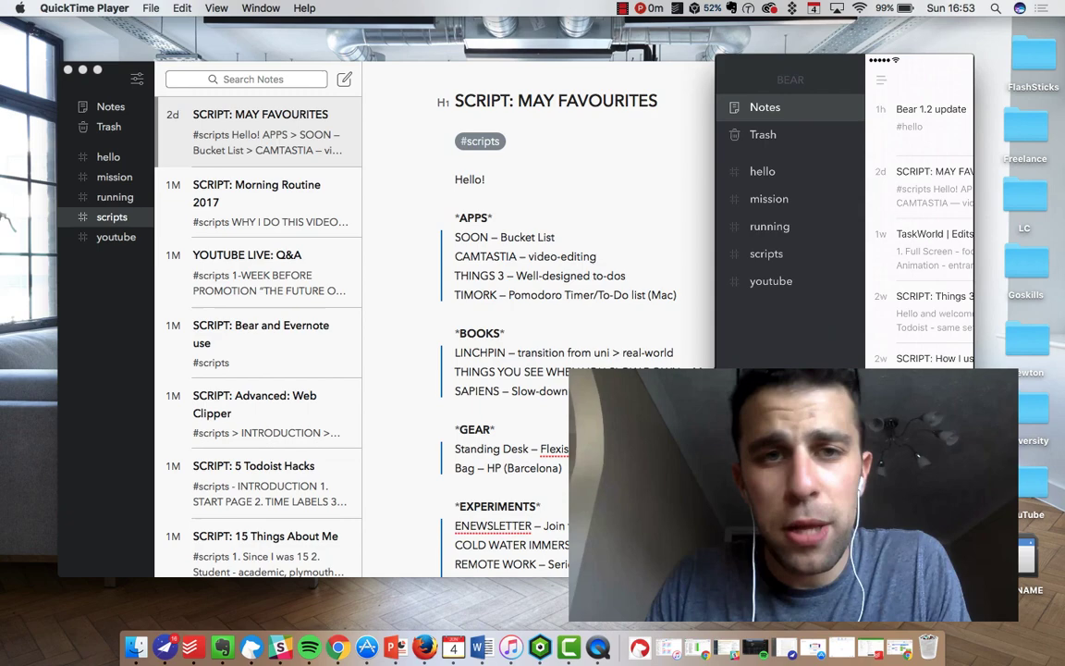
Step: Bring the Mac Bear window forward and open Bear > Preferences to the themes list
left_click(516, 63)
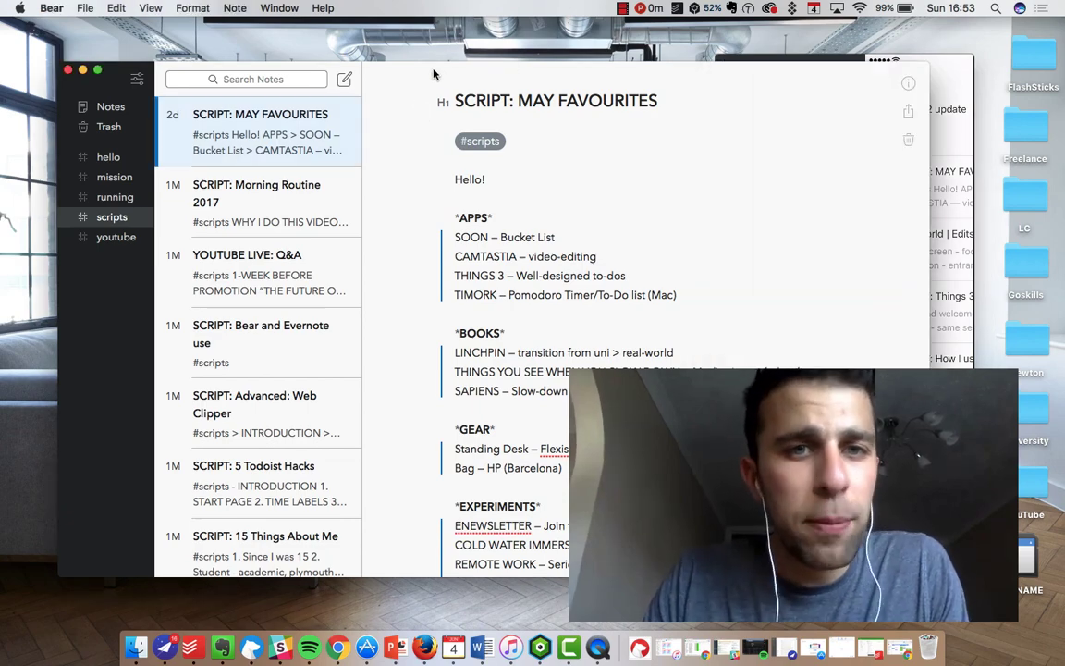
left_click_drag(382, 57, 369, 49)
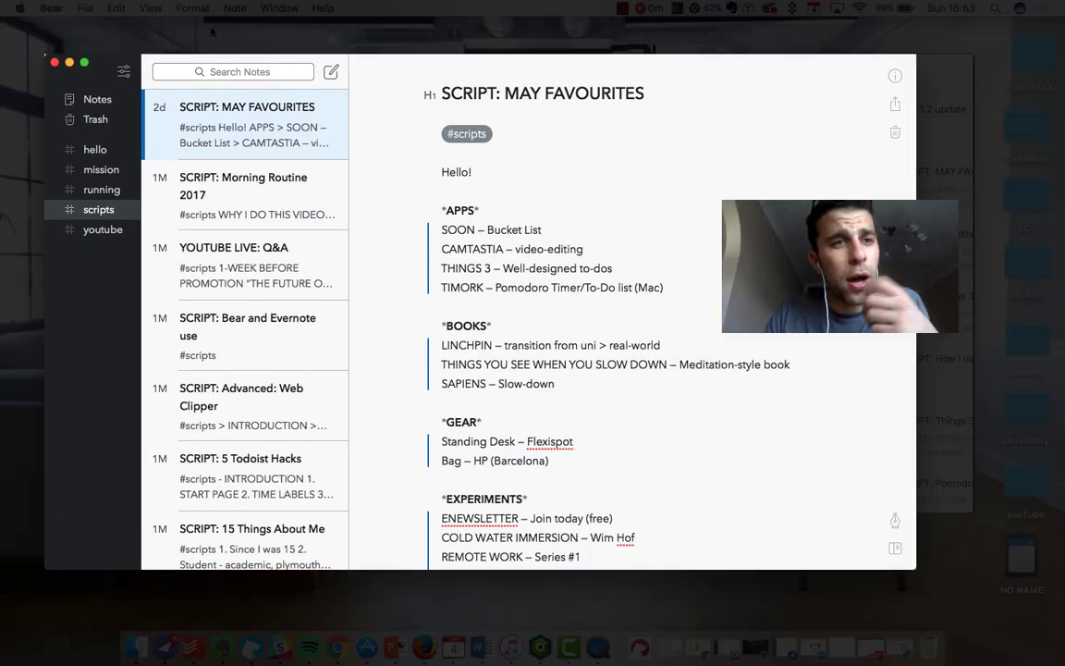
left_click(85, 9)
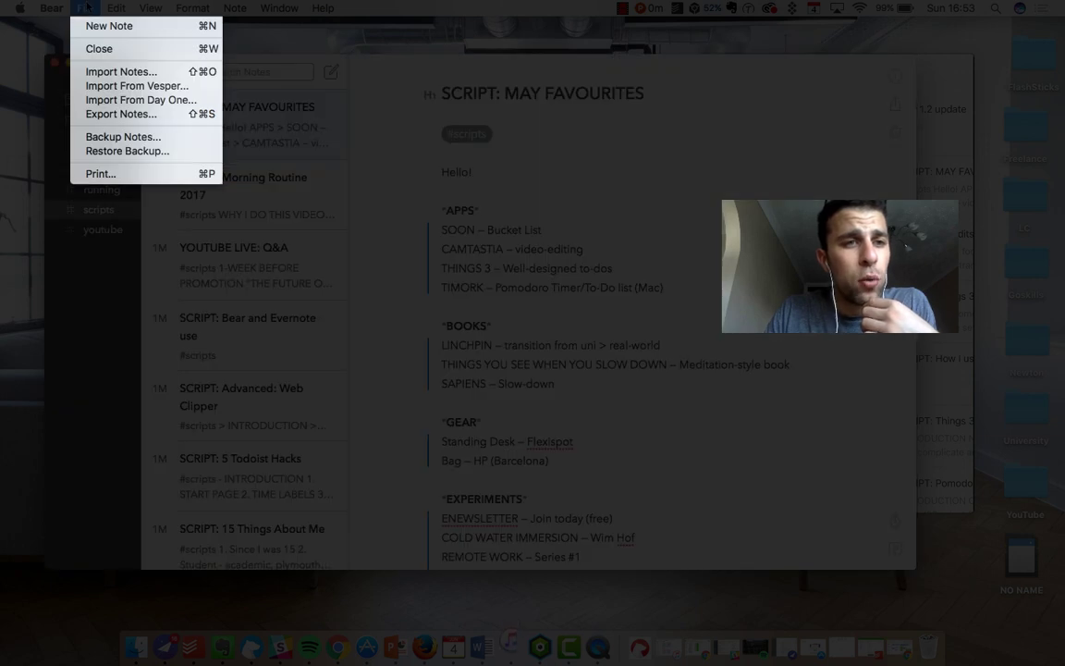
mouse_move(48, 11)
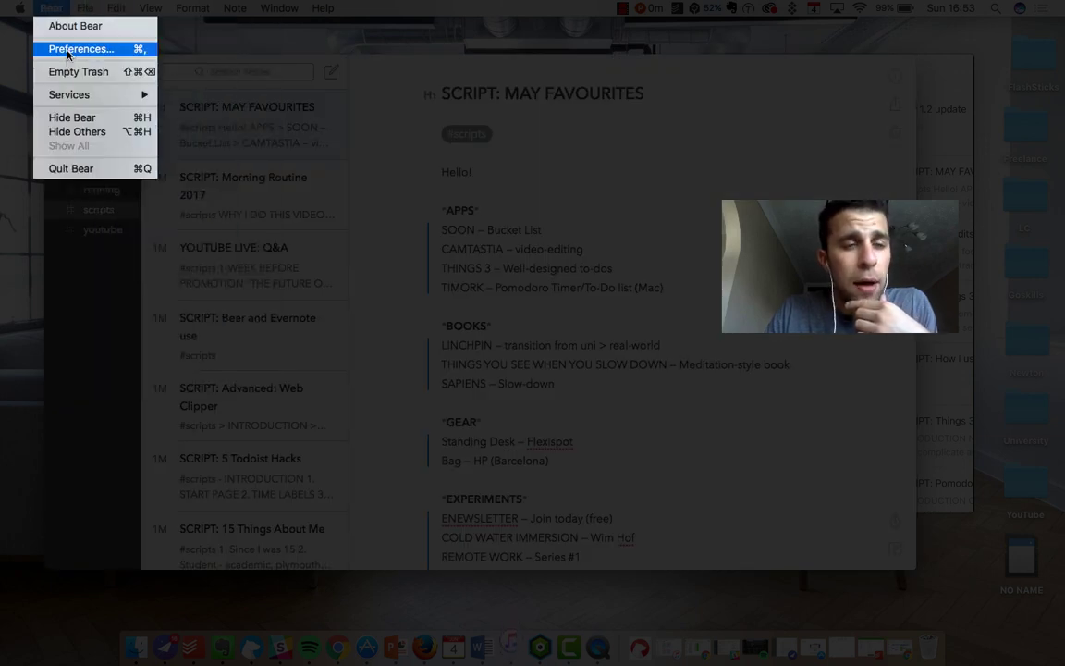
left_click(74, 49)
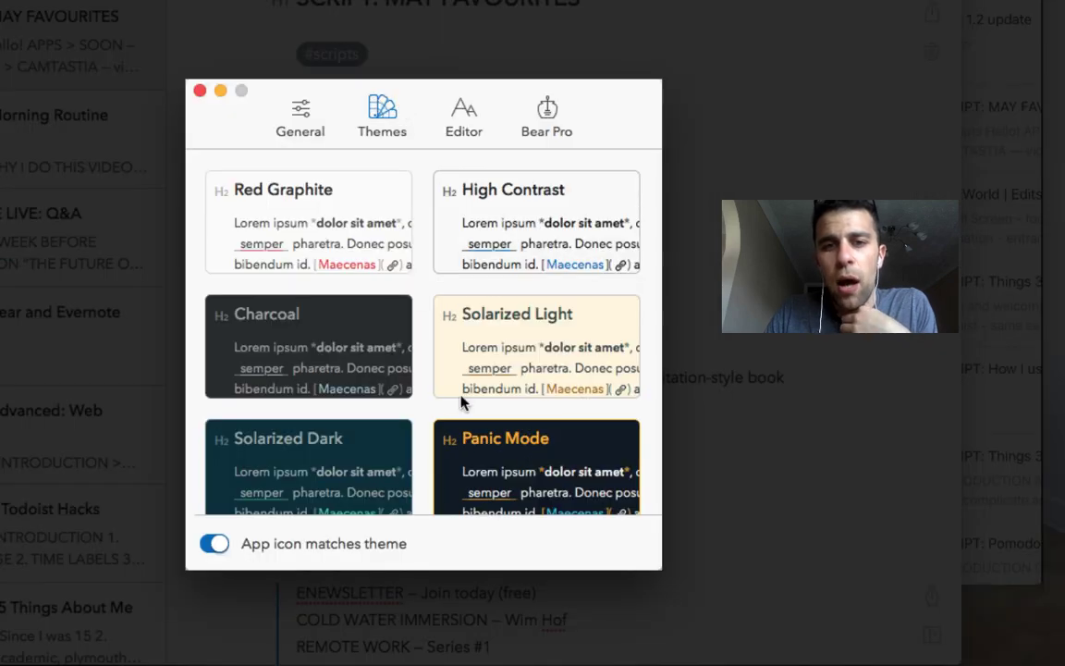
scroll(518, 343, "down", 3)
scroll(404, 349, "up", 3)
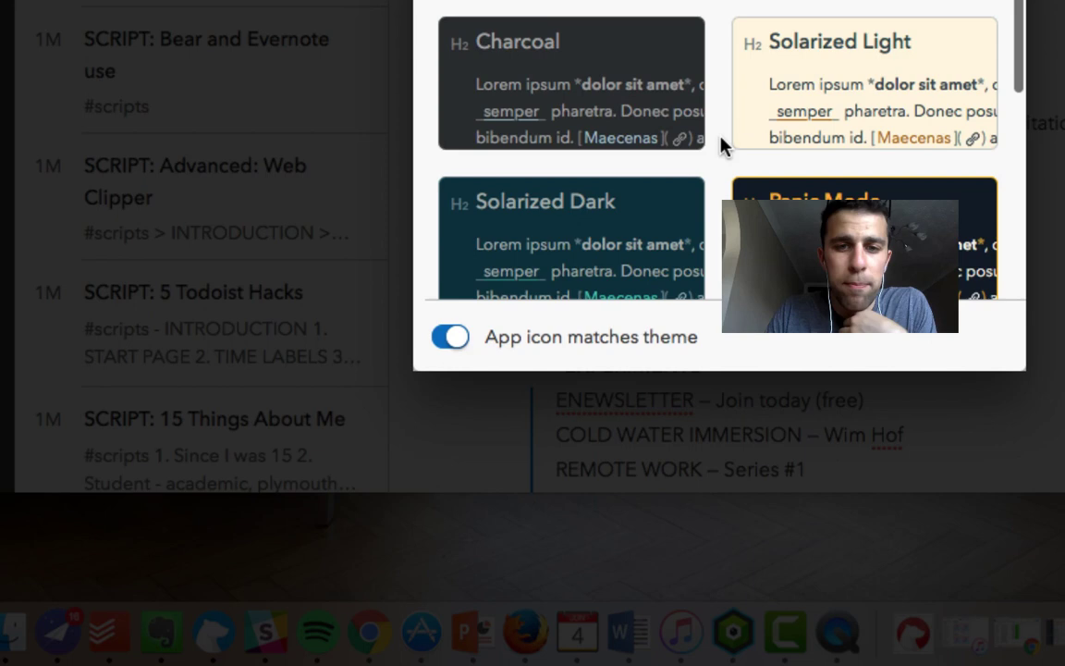
Step: Toggle 'App icon matches theme' and try the Charcoal and a dark teal theme
left_click(443, 335)
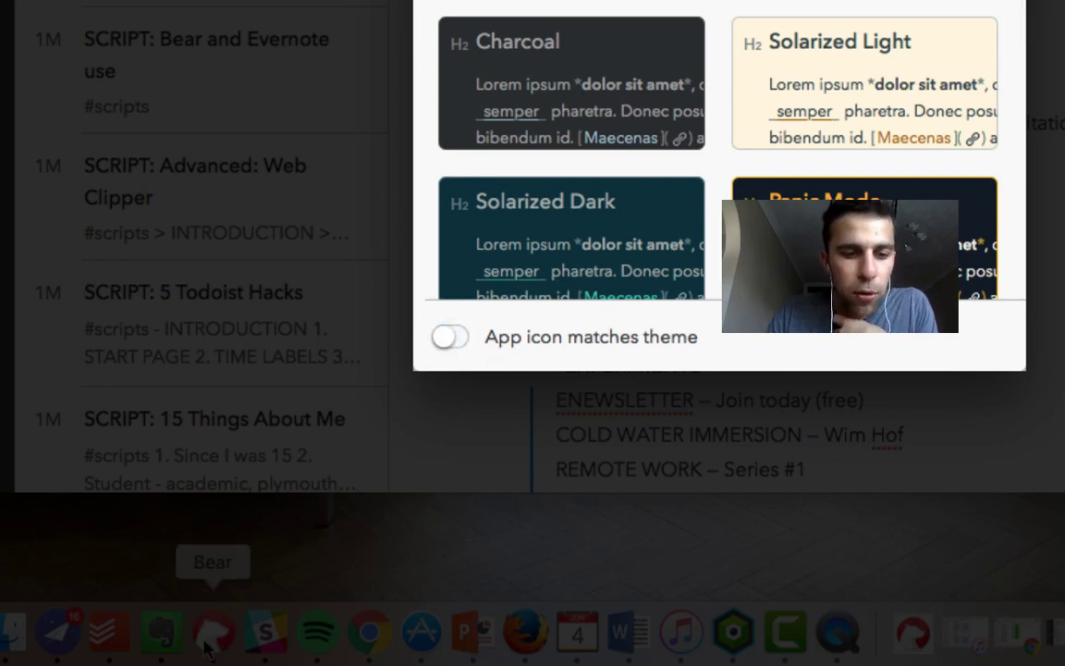
left_click(684, 51)
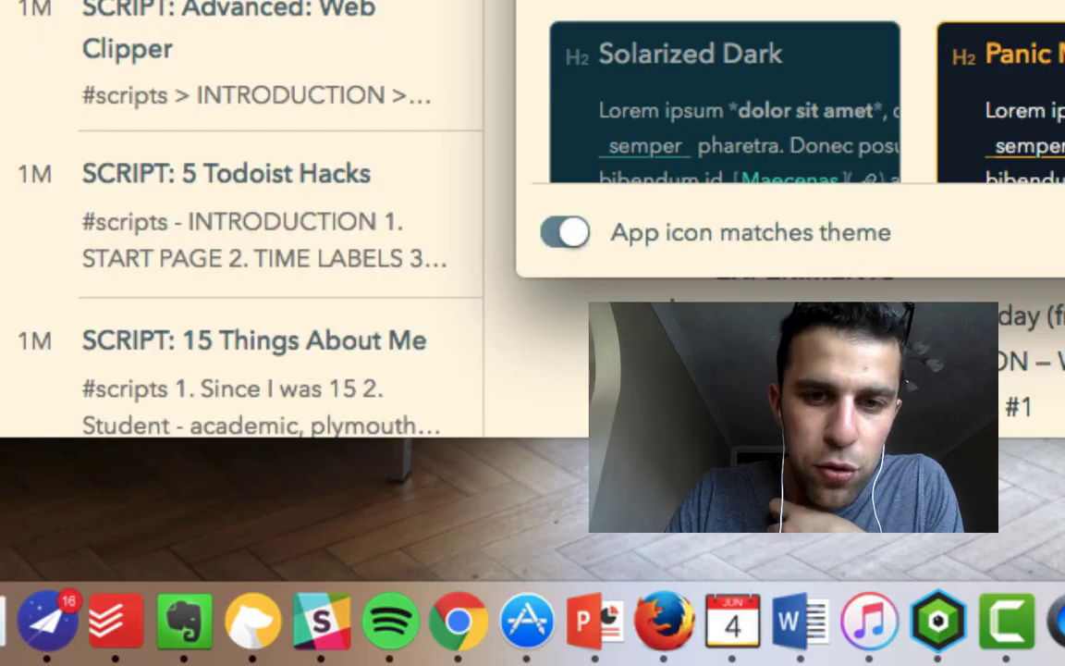
scroll(754, 92, "down", 2)
left_click(925, 9)
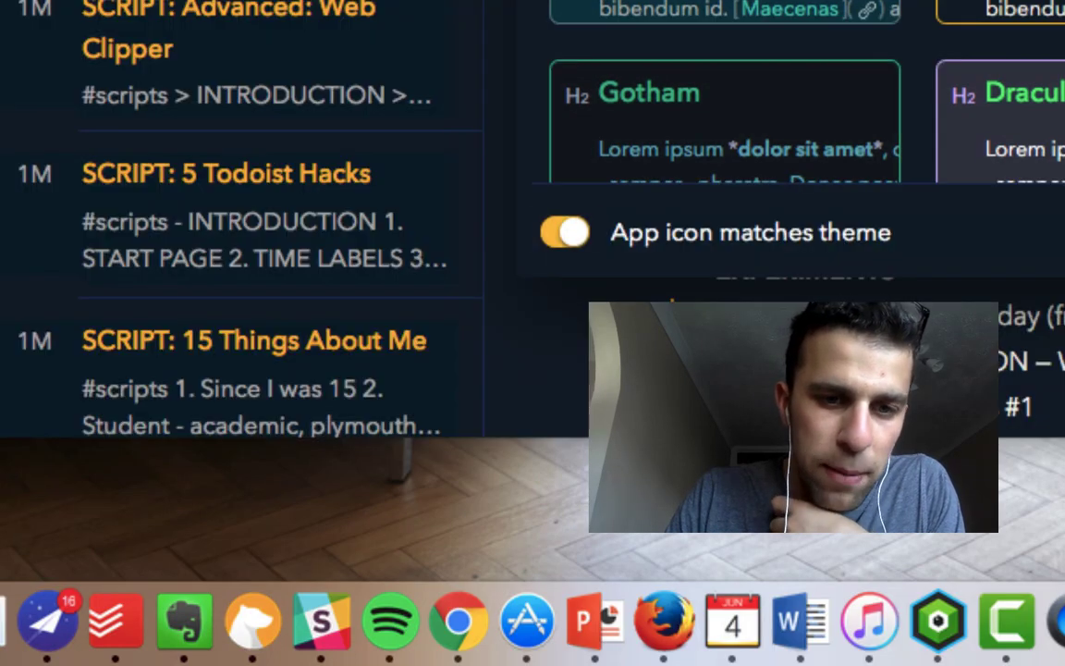
left_click(721, 9)
scroll(952, 4, "down", 1)
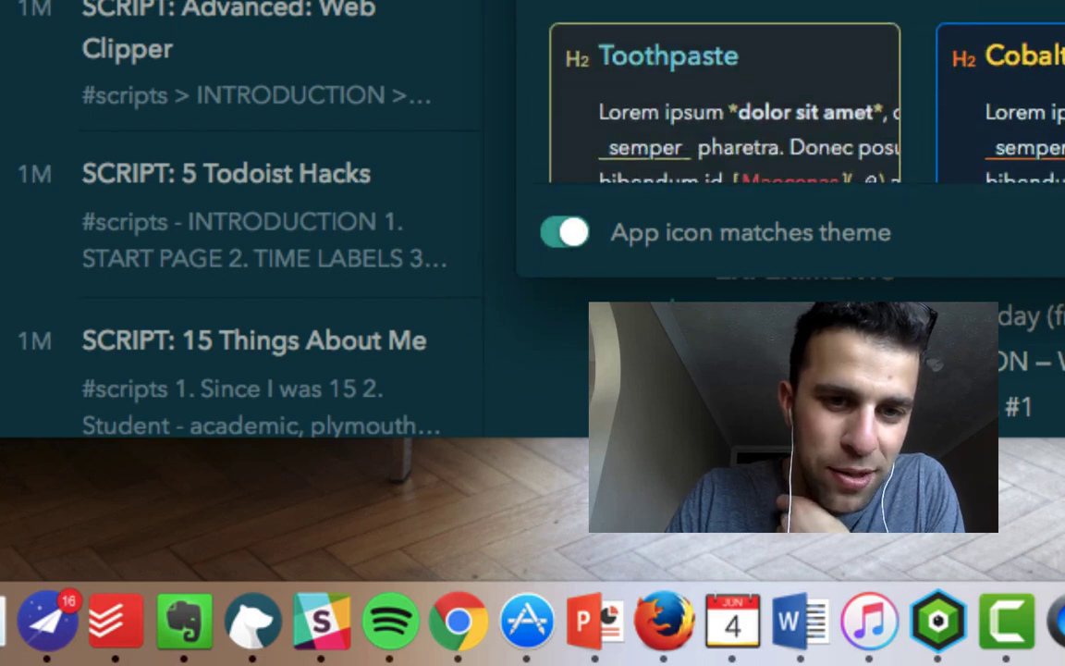
scroll(952, 4, "down", 1)
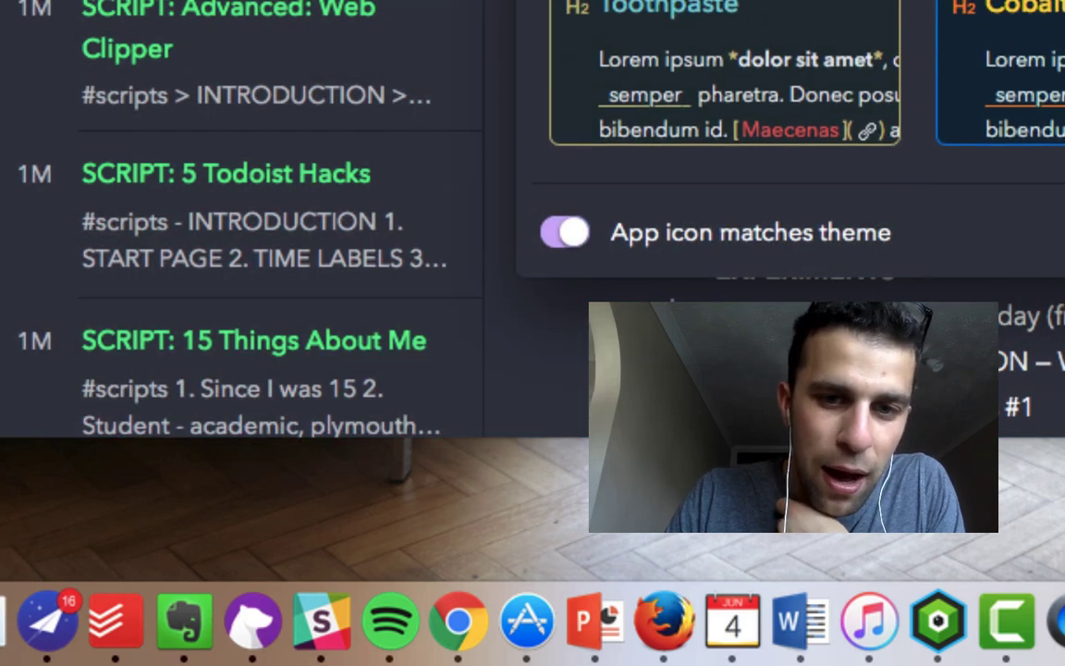
Step: Apply the Cobalt and Toothpaste themes, then turn 'App icon matches theme' off
left_click(1034, 19)
left_click(832, 39)
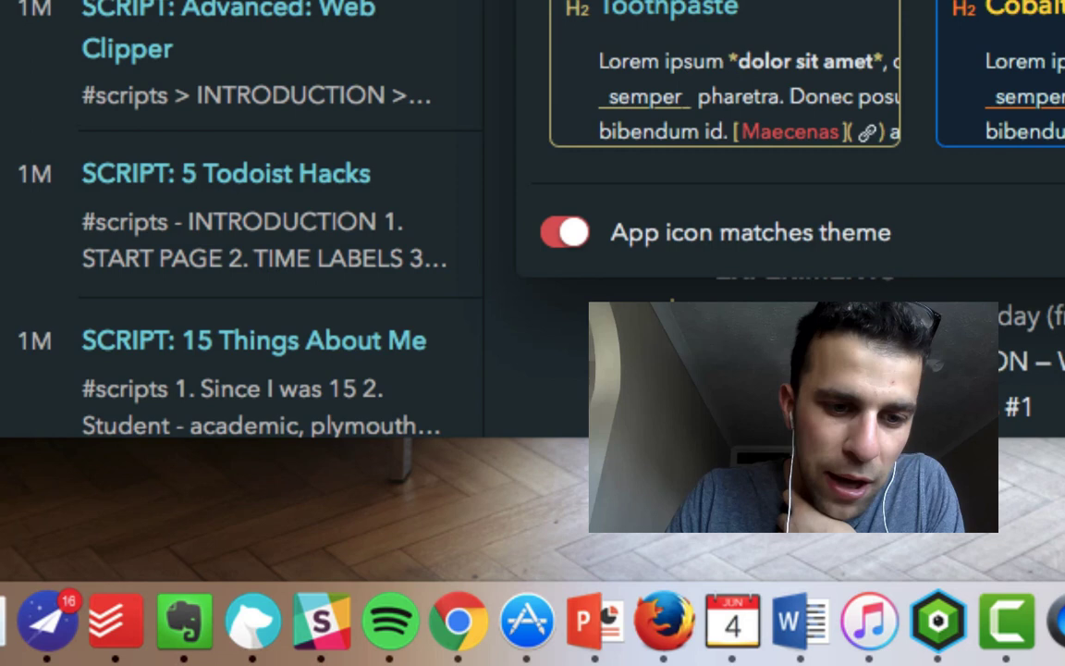
scroll(832, 39, "down", 2)
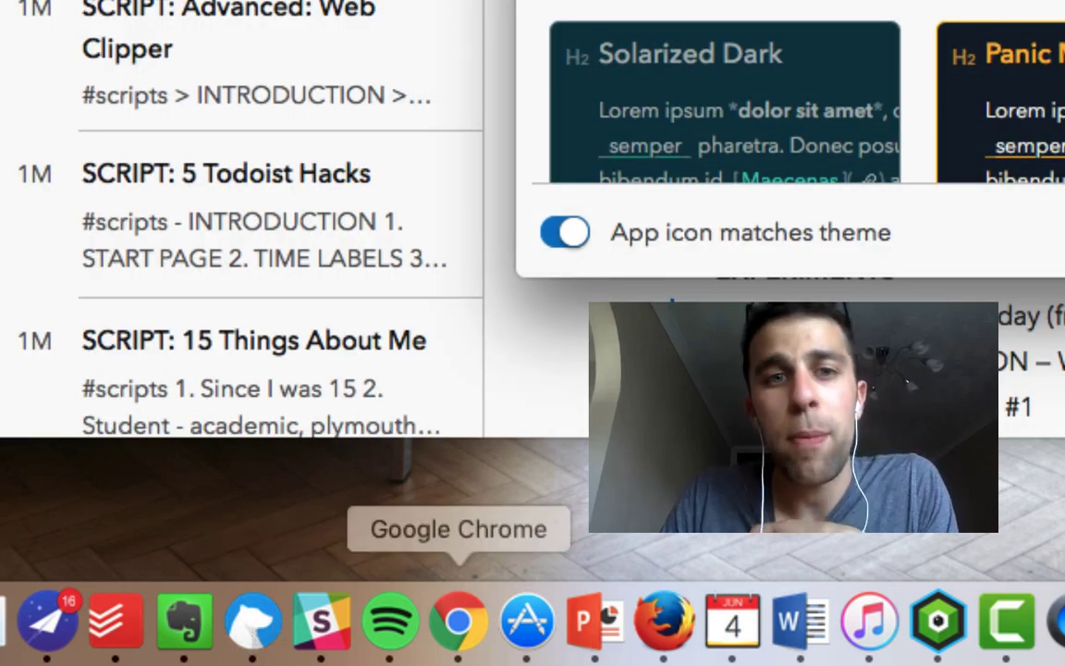
left_click(577, 238)
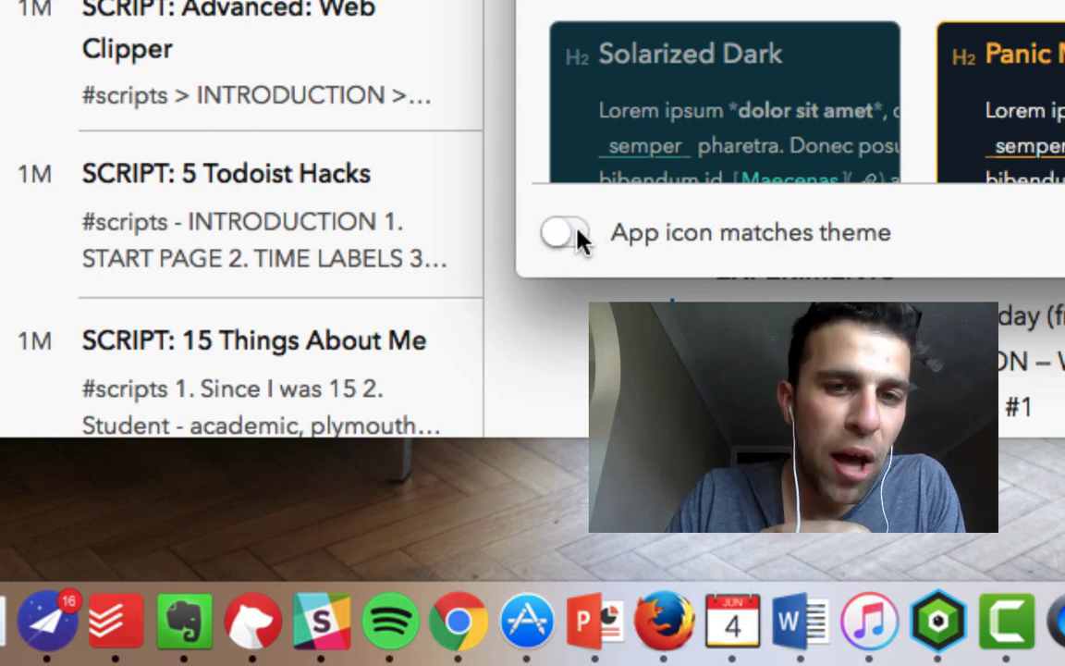
Step: Switch 'App icon matches theme' back on in Bear's theme preferences
left_click(576, 237)
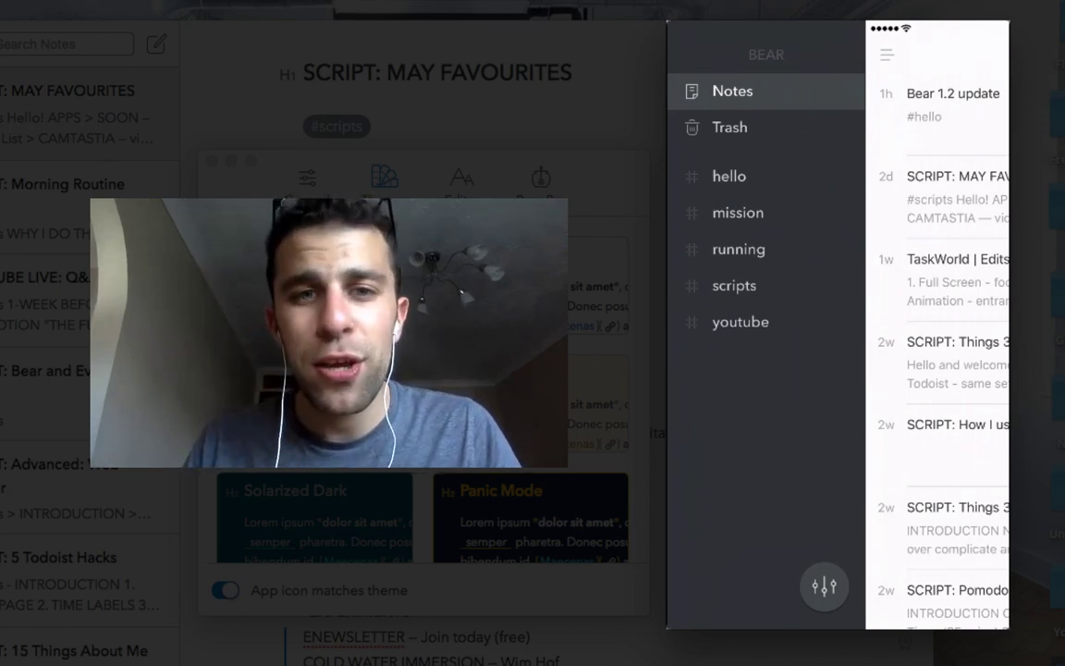
Step: Close Bear's preferences window and move the iPhone mirror to the screen's left side
left_click(212, 161)
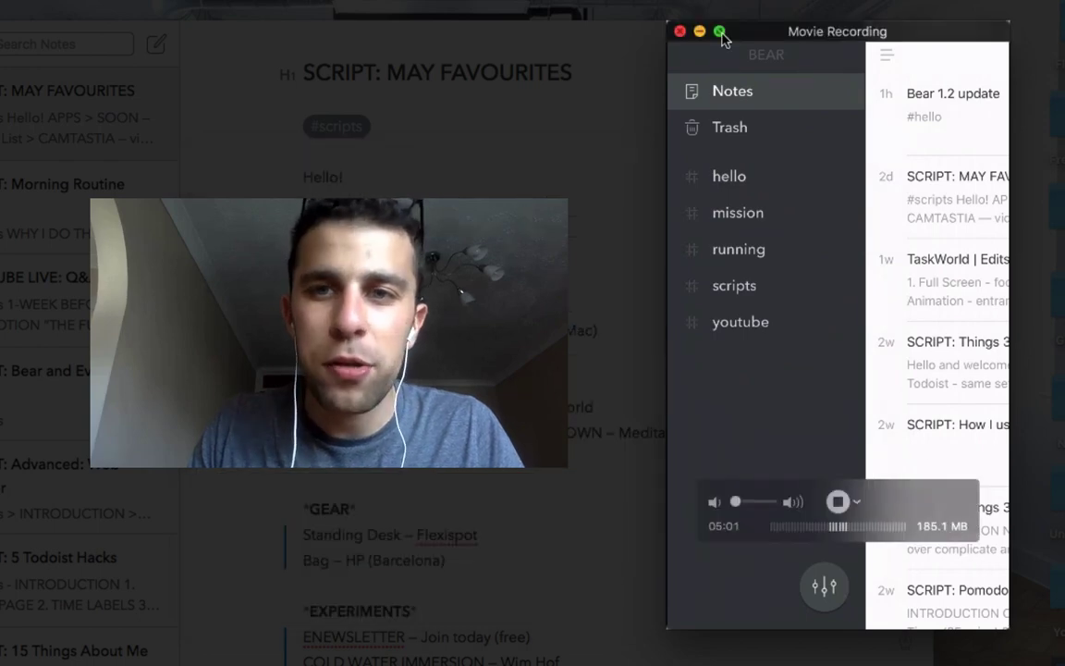
left_click_drag(773, 31, 333, 40)
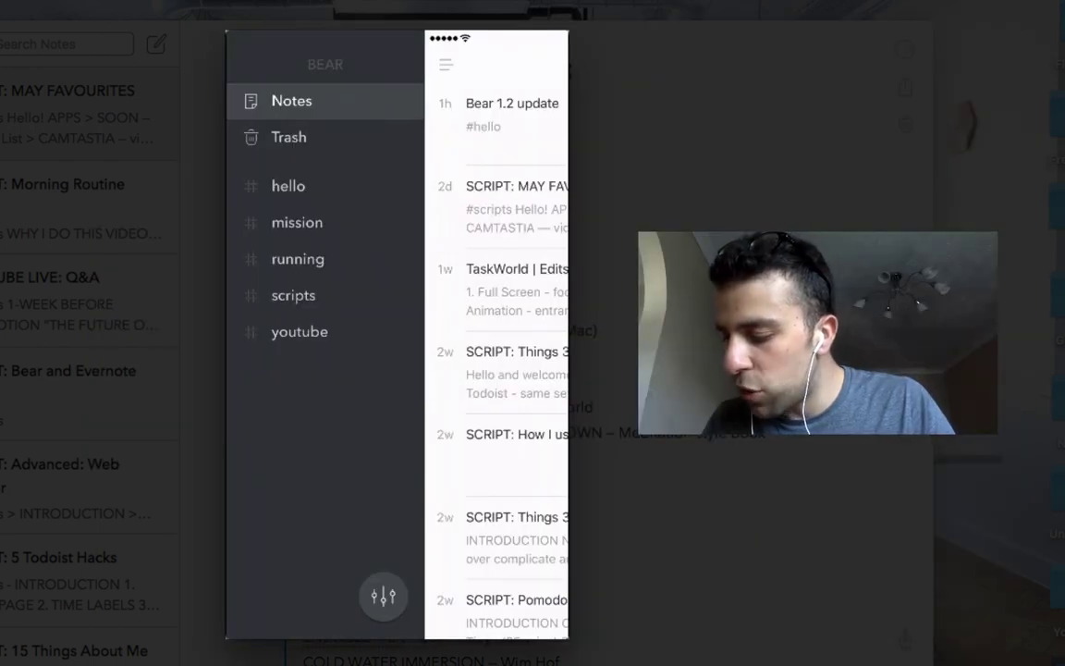